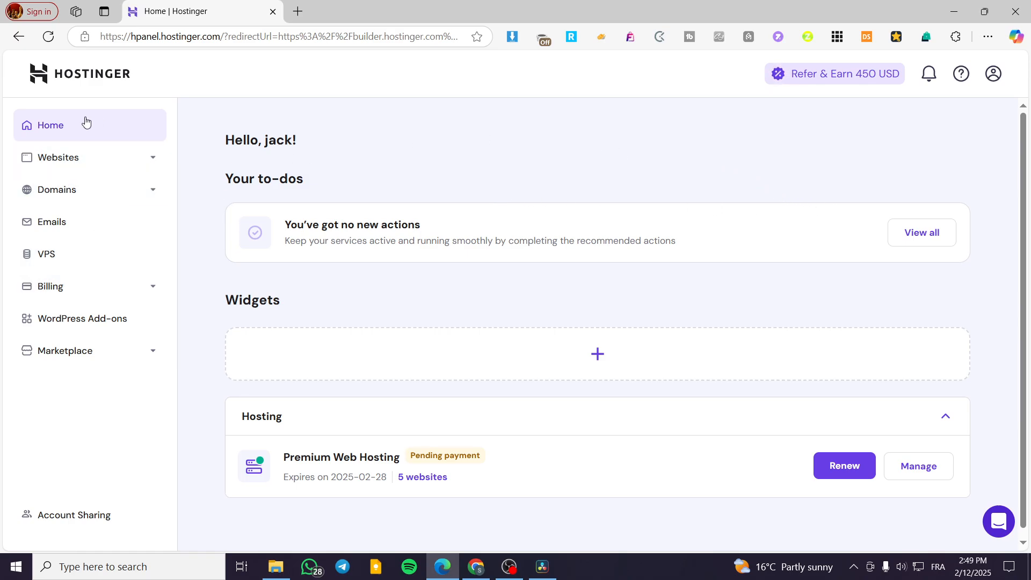
# Open the jacksclothing.xyz website from the websites list for editing.
pyautogui.click(58, 161)
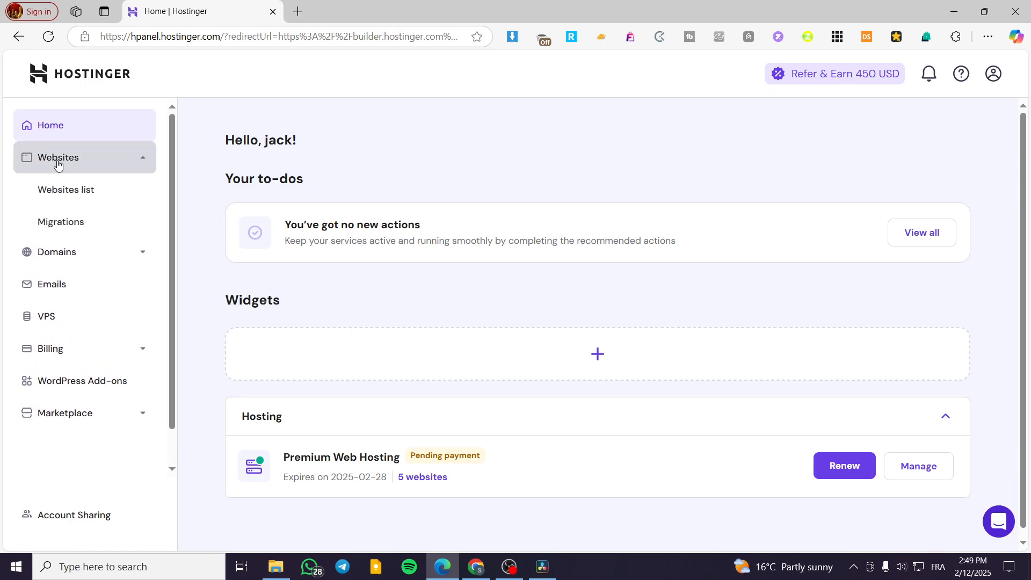
pyautogui.click(65, 196)
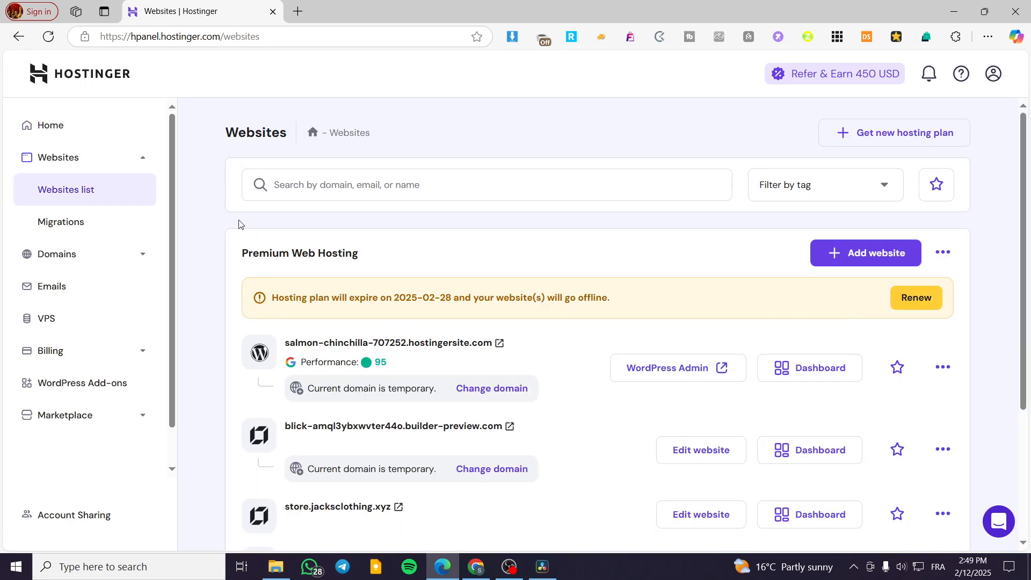
pyautogui.scroll(-3, 521, 252)
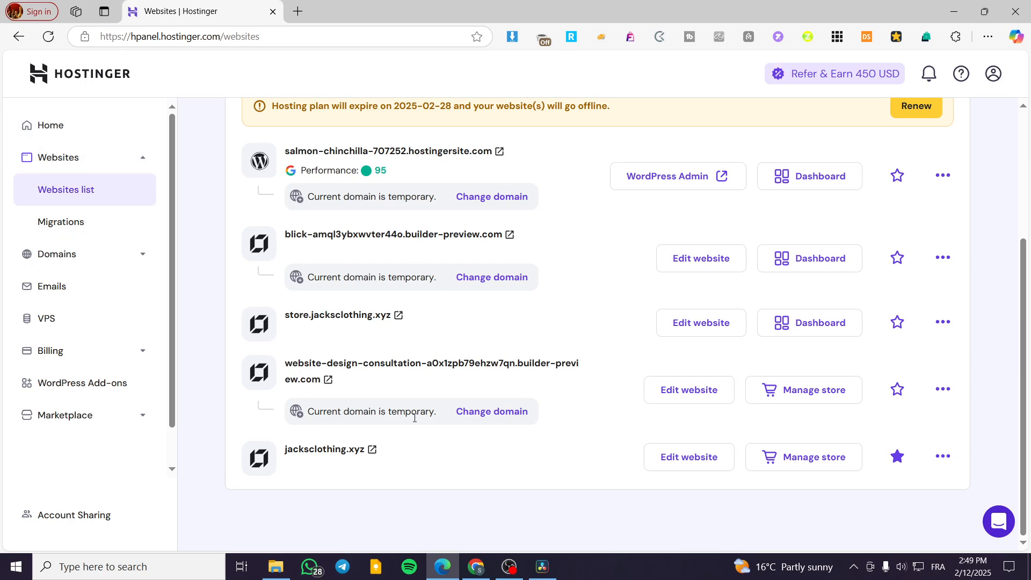
pyautogui.click(715, 458)
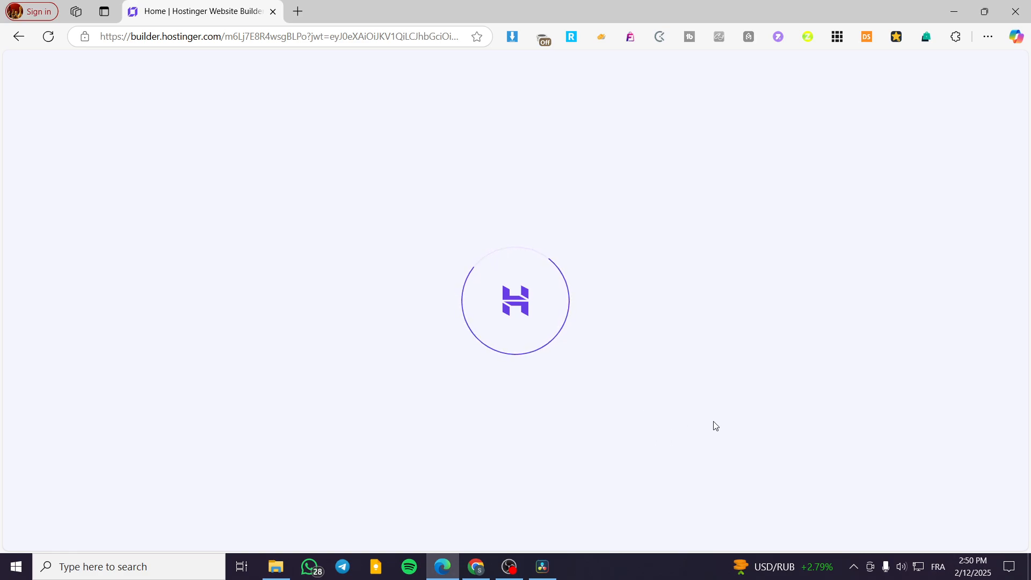
# Examine the general, style and animation settings of the hero section's Shop now button.
pyautogui.scroll(-3, 811, 438)
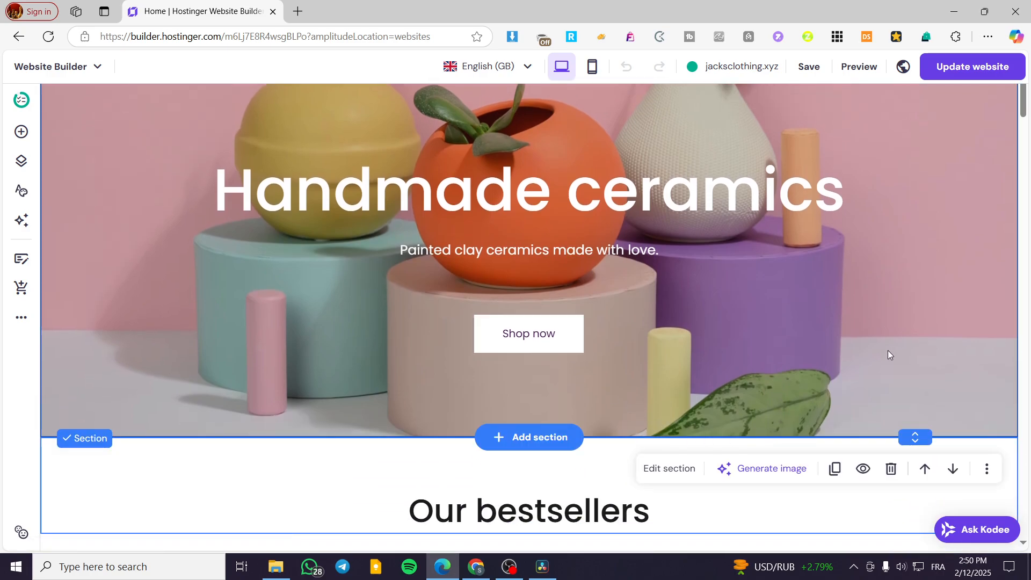
pyautogui.click(561, 337)
pyautogui.click(504, 285)
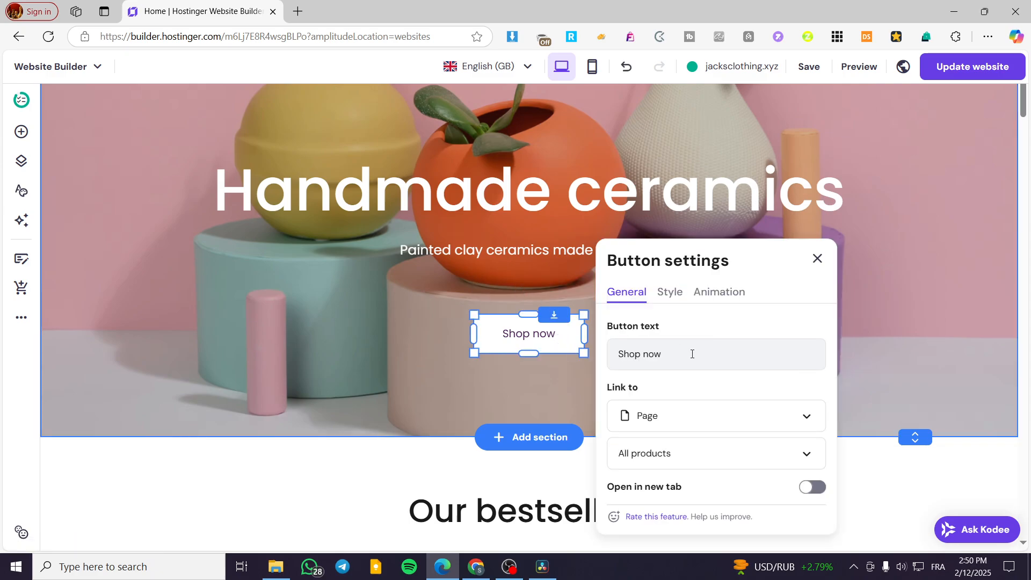
pyautogui.click(672, 293)
pyautogui.click(731, 293)
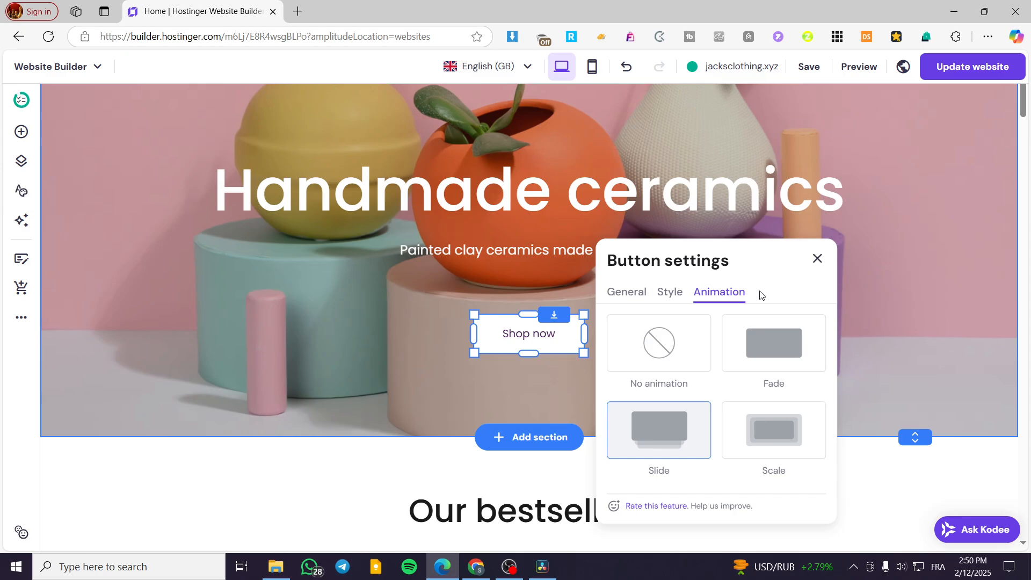
pyautogui.click(816, 260)
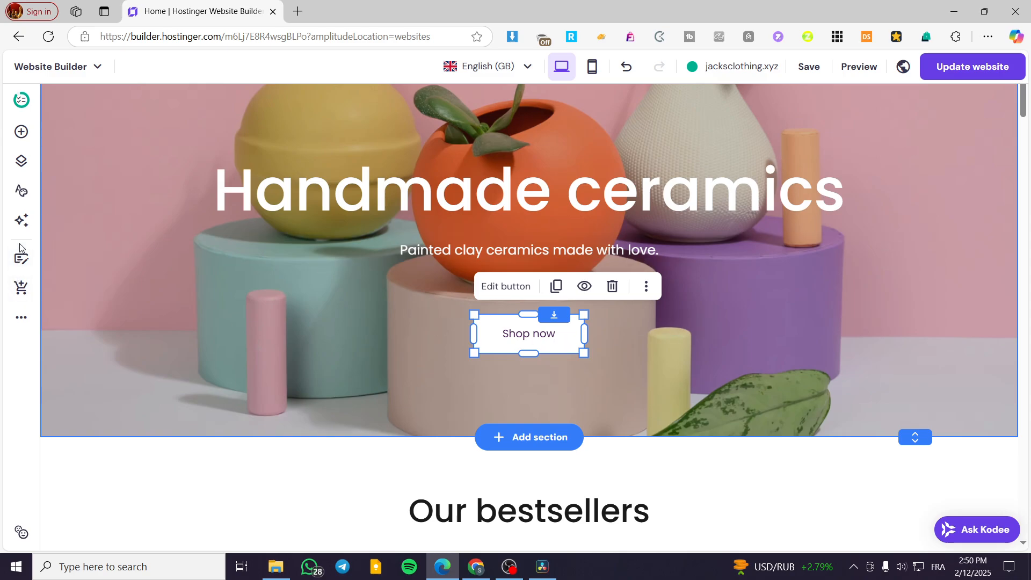
# Place a new button element in the Handmade ceramics hero section and delete it again.
pyautogui.click(21, 133)
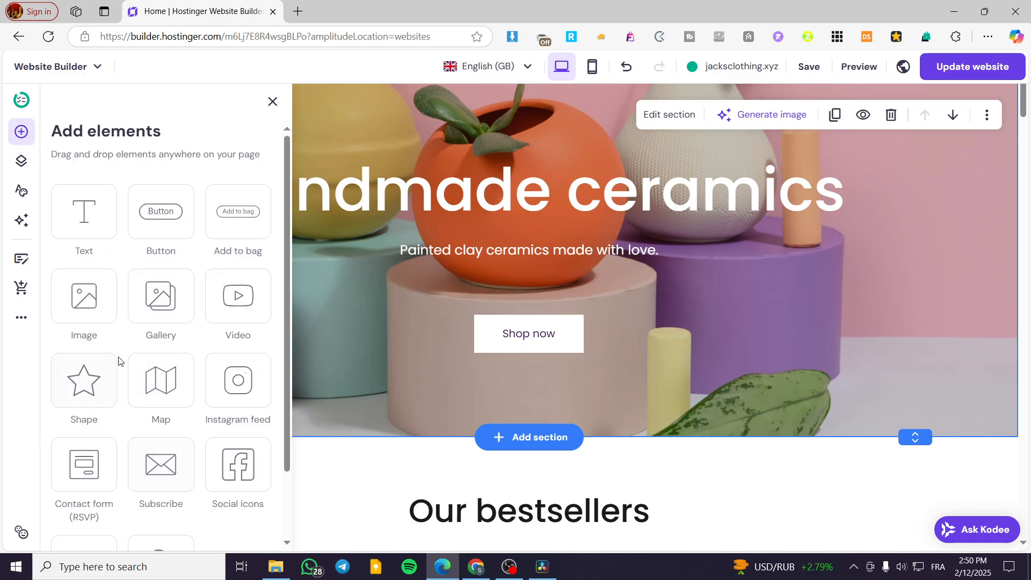
pyautogui.moveTo(161, 212); pyautogui.dragTo(870, 379)
pyautogui.scroll(2, 881, 387)
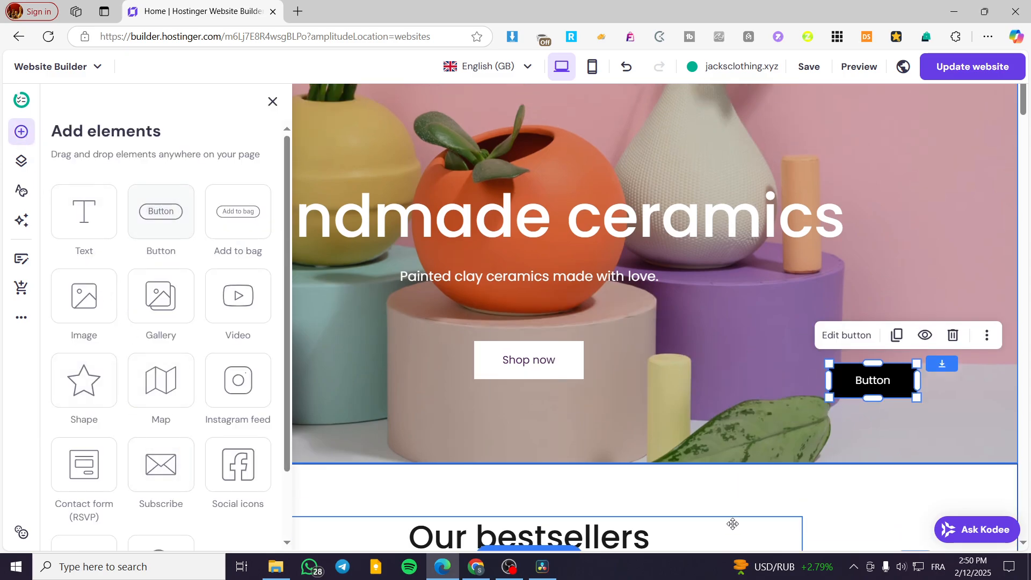
pyautogui.scroll(-2, 895, 502)
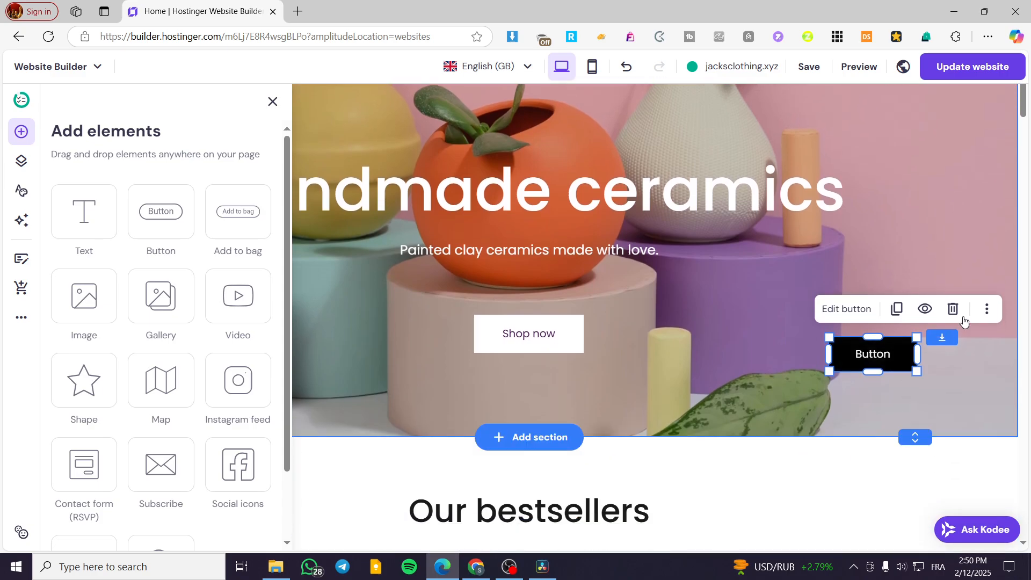
pyautogui.click(954, 310)
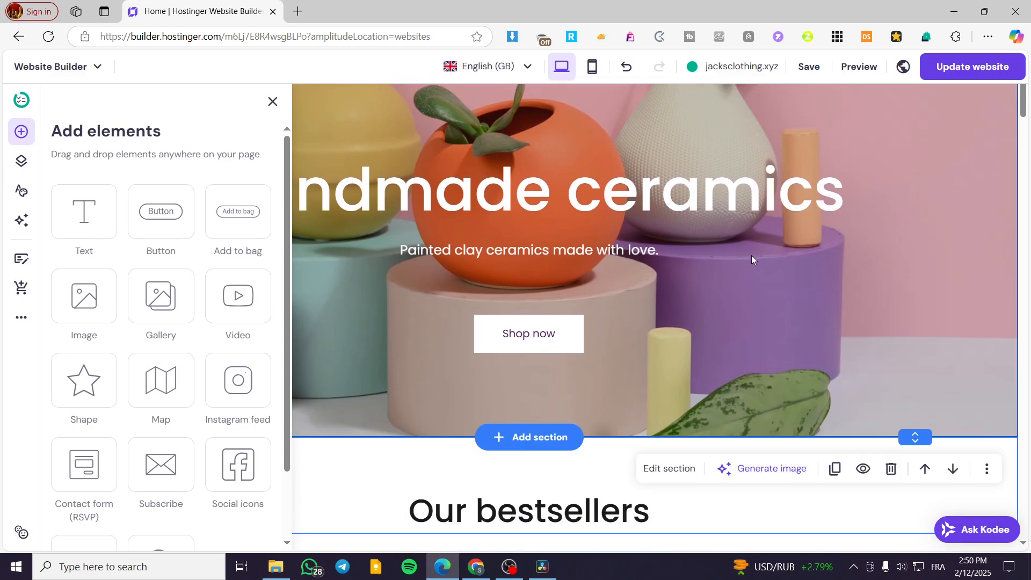
pyautogui.click(272, 101)
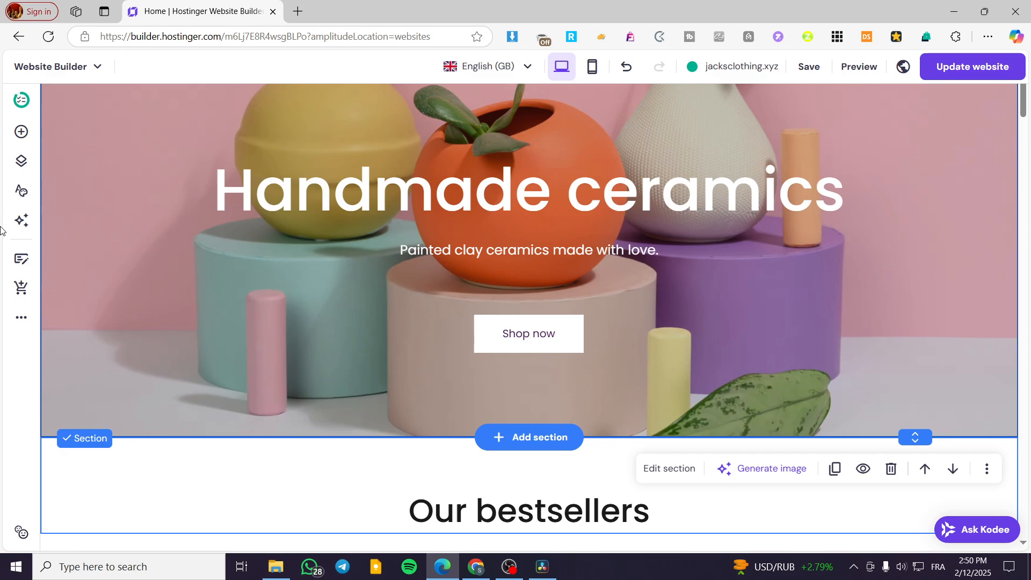
# Apply the fully rounded button style to the entire website in the website styles.
pyautogui.click(21, 199)
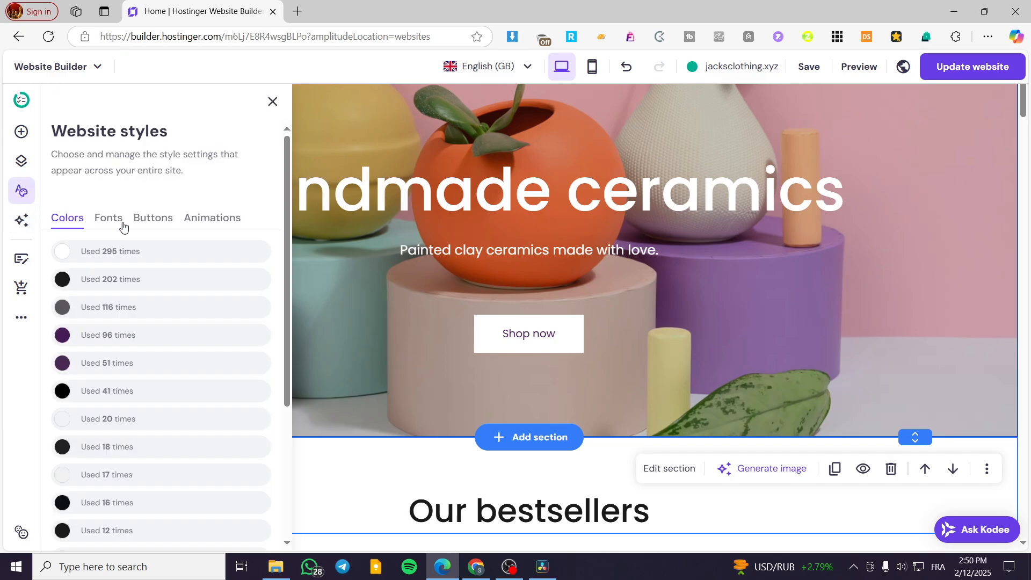
pyautogui.click(156, 224)
pyautogui.click(91, 272)
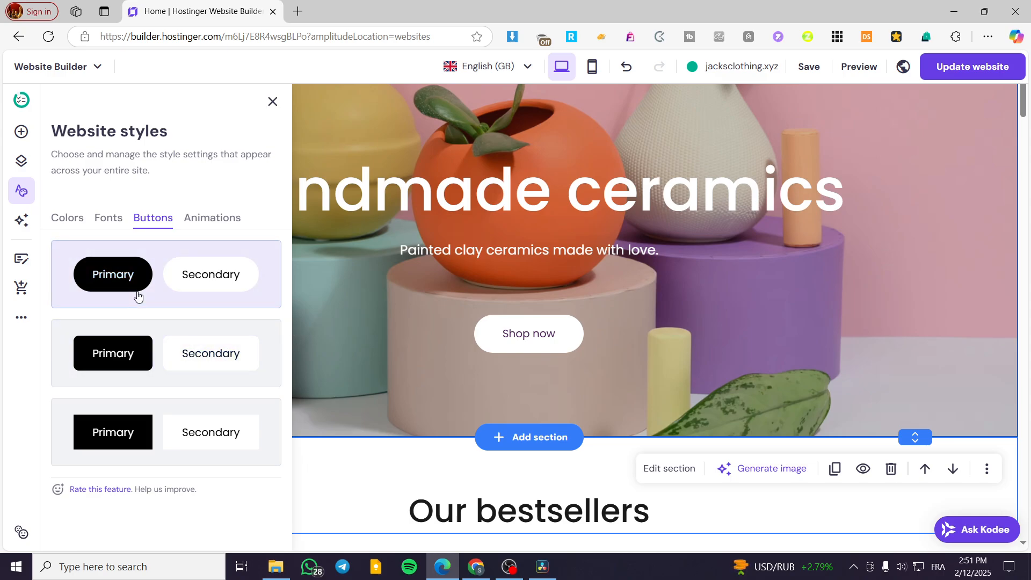
pyautogui.click(272, 101)
# Try out the rounded style by placing a new button in the hero section, and remove that button.
pyautogui.click(21, 131)
pyautogui.moveTo(160, 211); pyautogui.dragTo(774, 269)
pyautogui.scroll(-1, 798, 463)
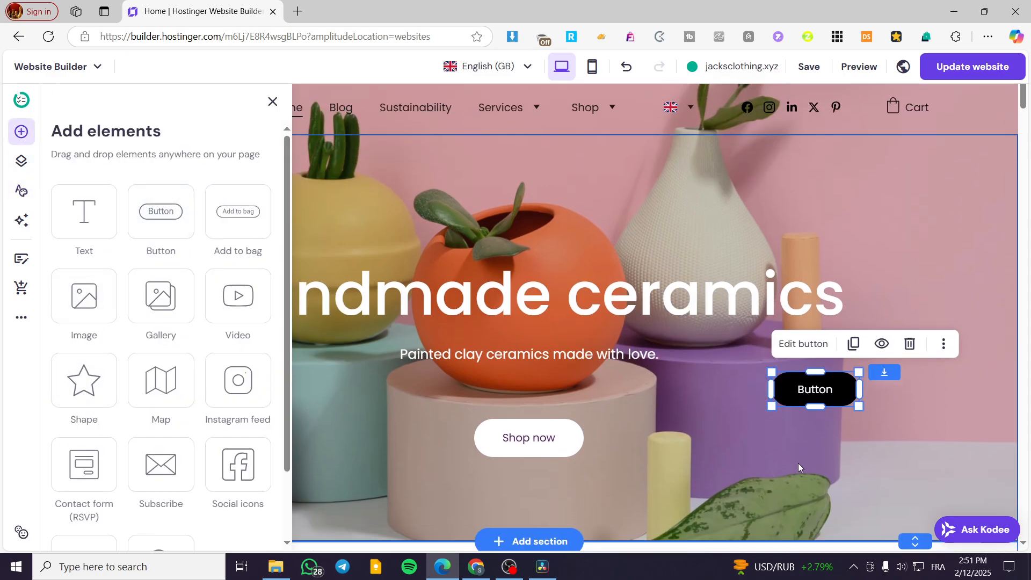
pyautogui.click(814, 424)
pyautogui.click(829, 361)
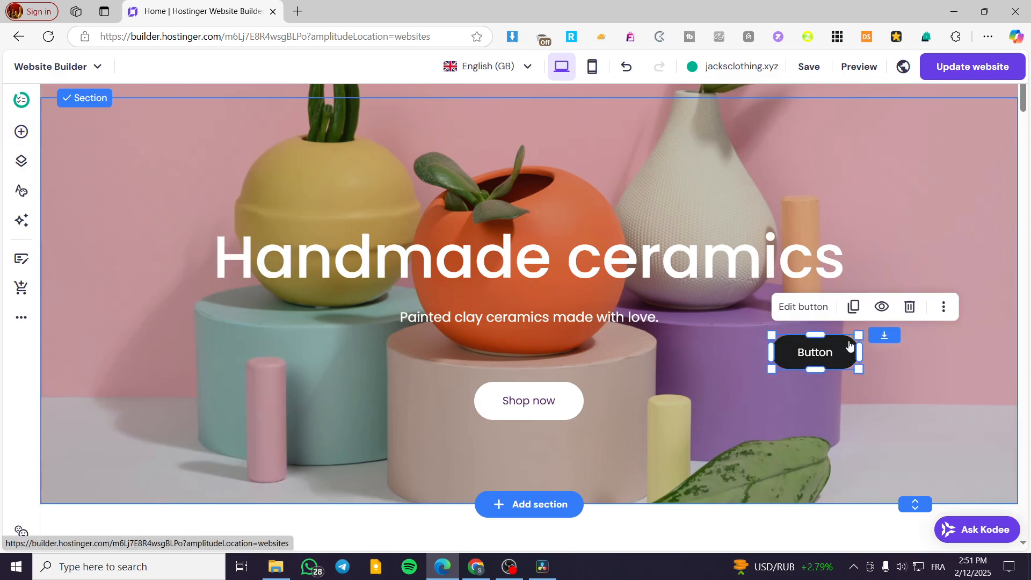
pyautogui.click(909, 307)
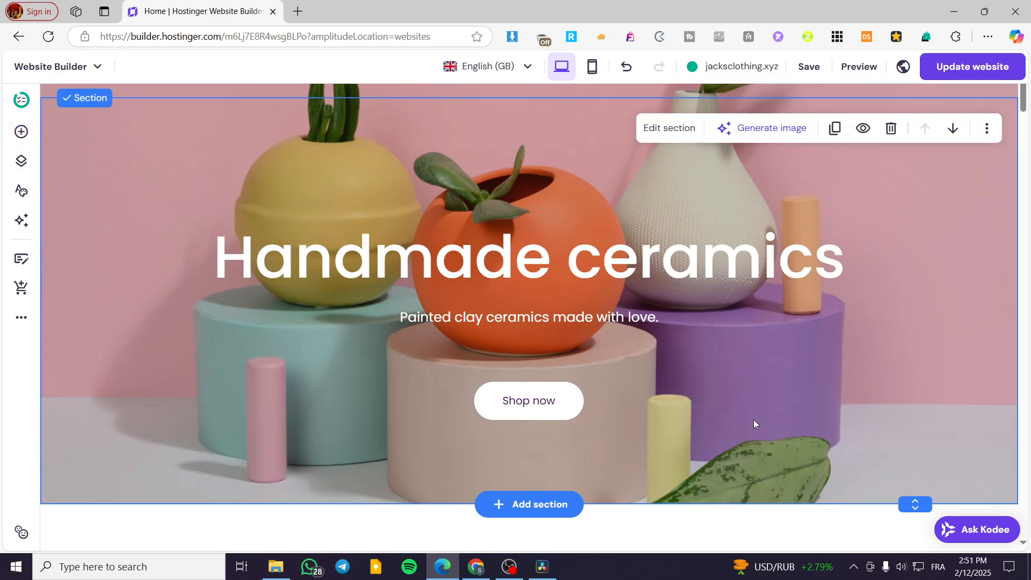
# Set the corner radius of the hero section's Shop now button to 16 in its style settings.
pyautogui.click(559, 409)
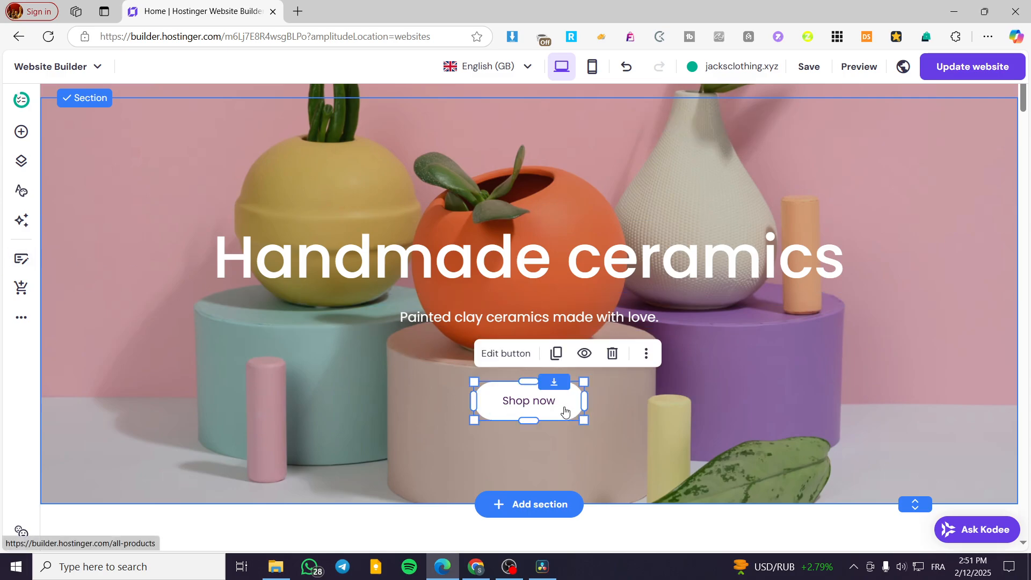
pyautogui.click(506, 354)
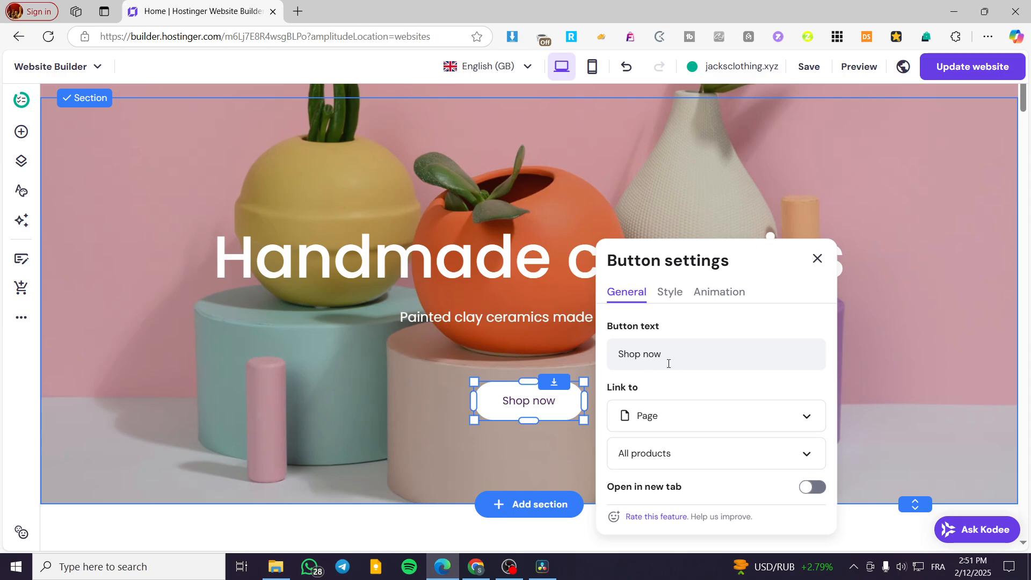
pyautogui.click(676, 294)
pyautogui.scroll(-1, 761, 369)
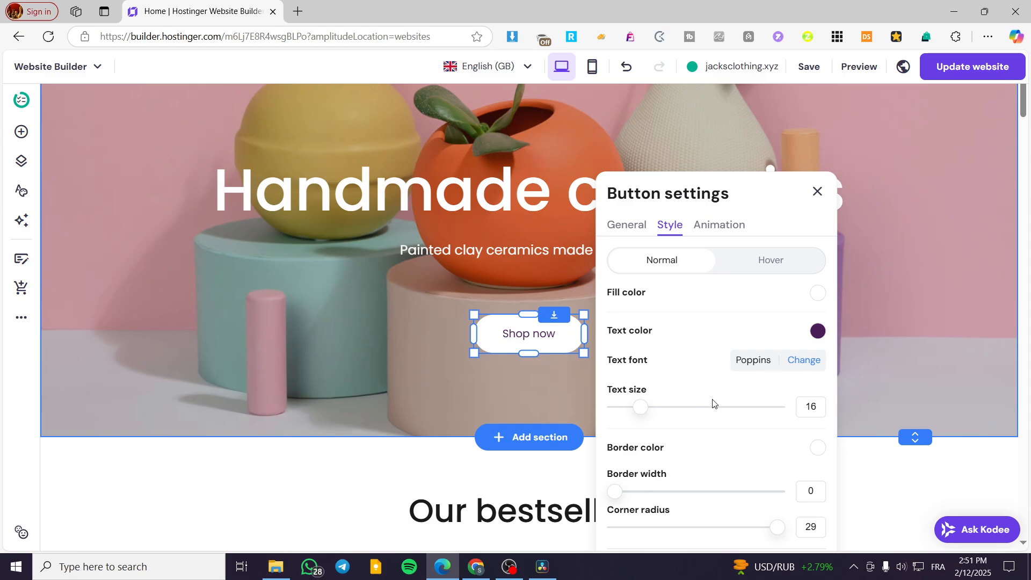
pyautogui.scroll(-1, 718, 444)
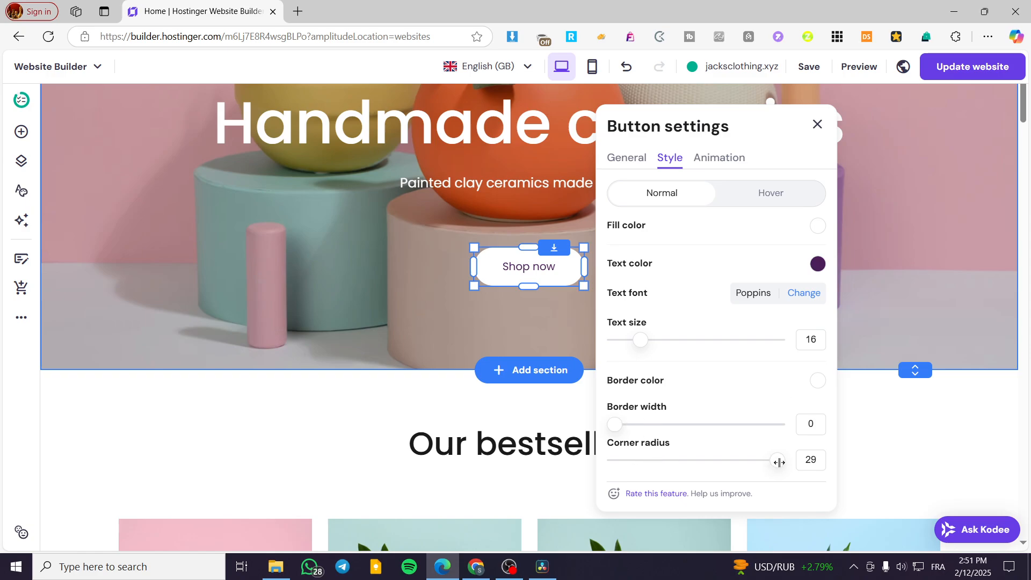
pyautogui.moveTo(779, 462); pyautogui.dragTo(703, 463)
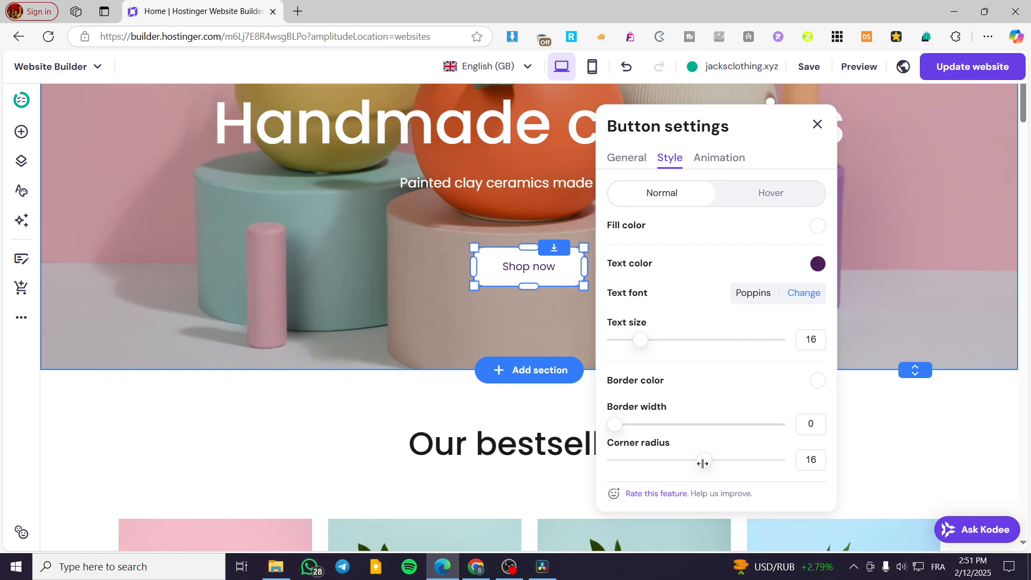
pyautogui.click(777, 461)
pyautogui.moveTo(776, 460); pyautogui.dragTo(704, 457)
pyautogui.click(817, 125)
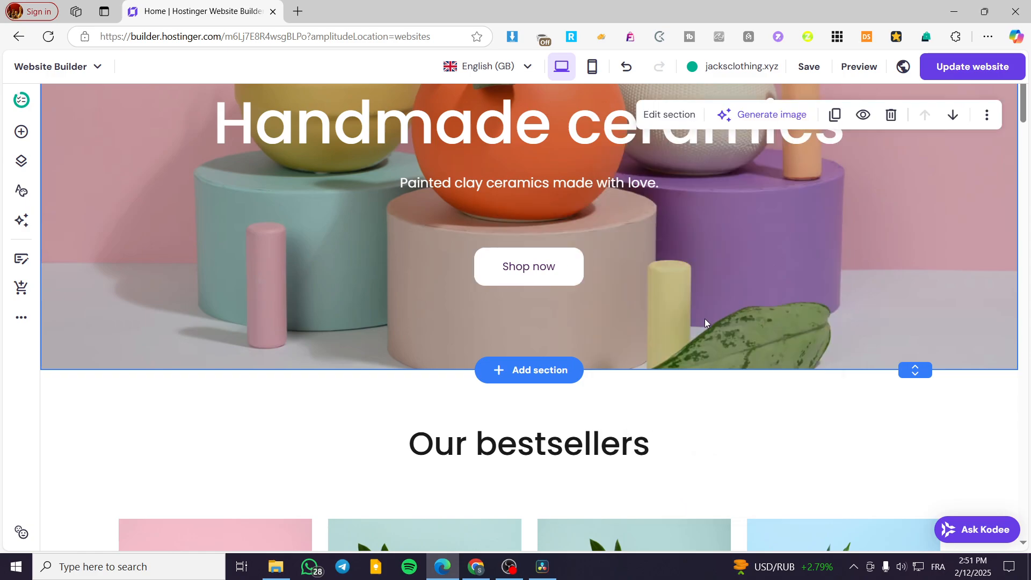
# Set the Shop now button's corner radius to 29 in its normal style.
pyautogui.click(572, 279)
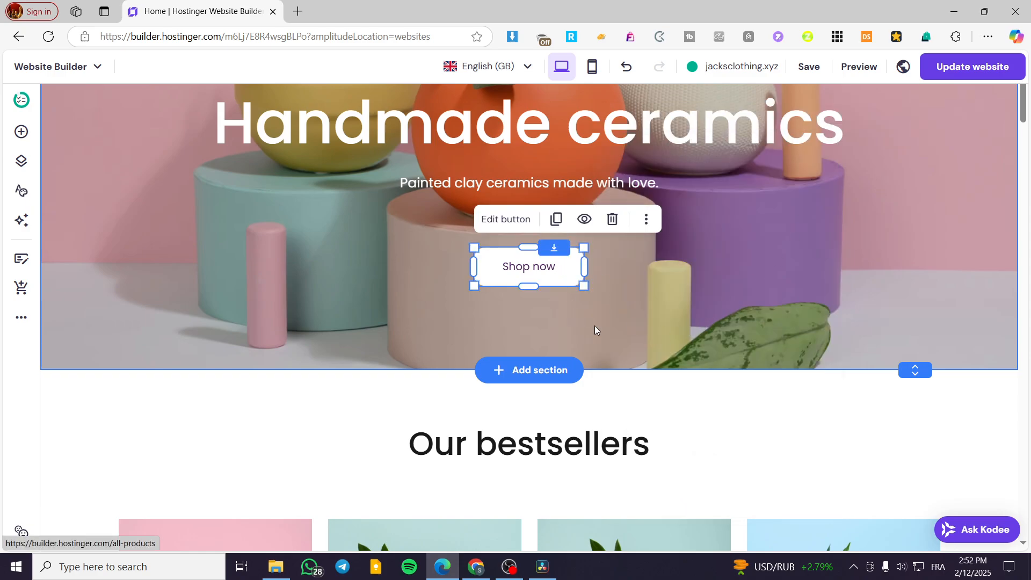
pyautogui.click(523, 230)
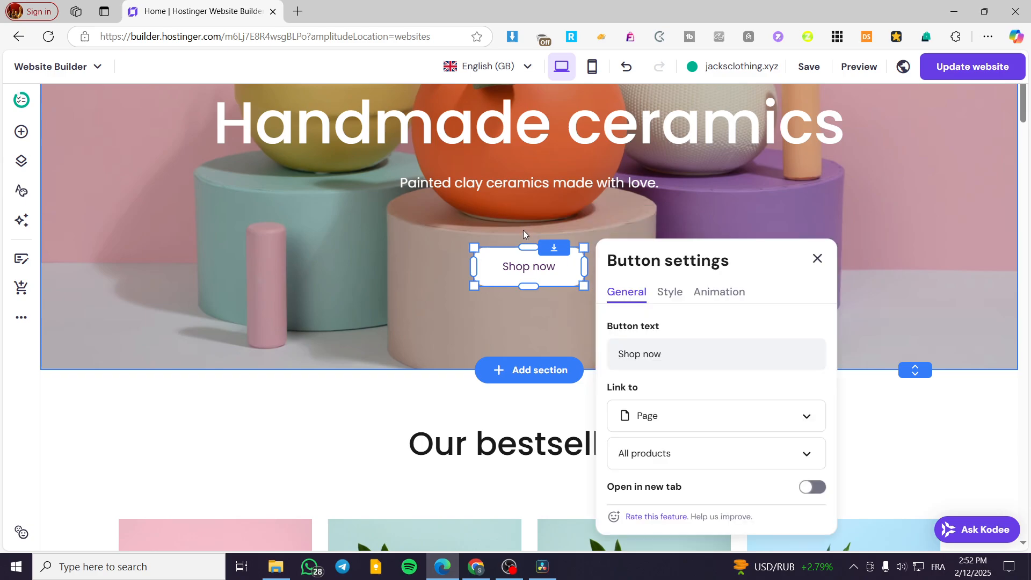
pyautogui.click(671, 296)
pyautogui.scroll(-3, 749, 488)
pyautogui.moveTo(710, 460); pyautogui.dragTo(797, 465)
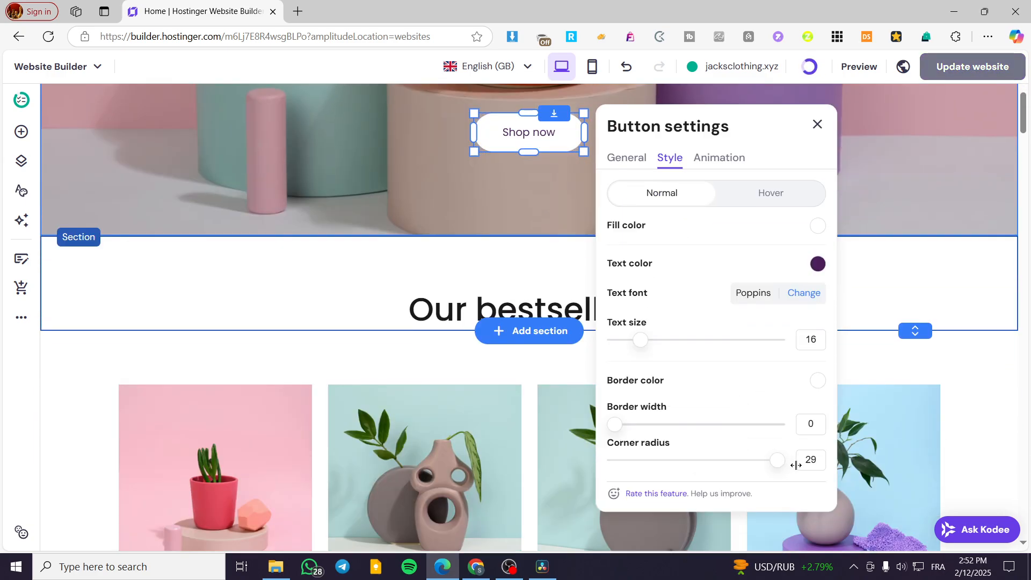
# Check the Shop now button's hover style and set its animation to No animation.
pyautogui.click(771, 199)
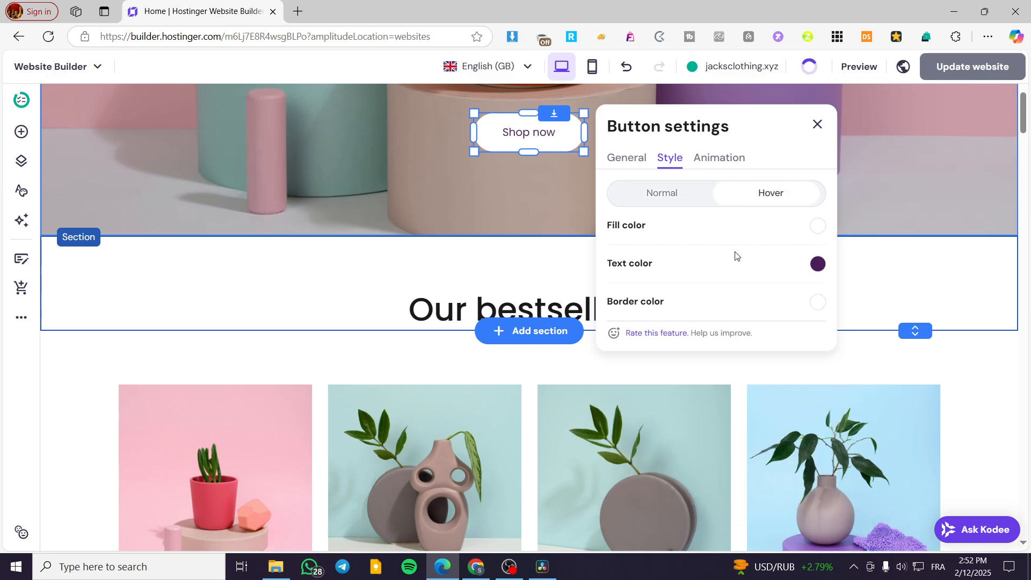
pyautogui.scroll(2, 735, 256)
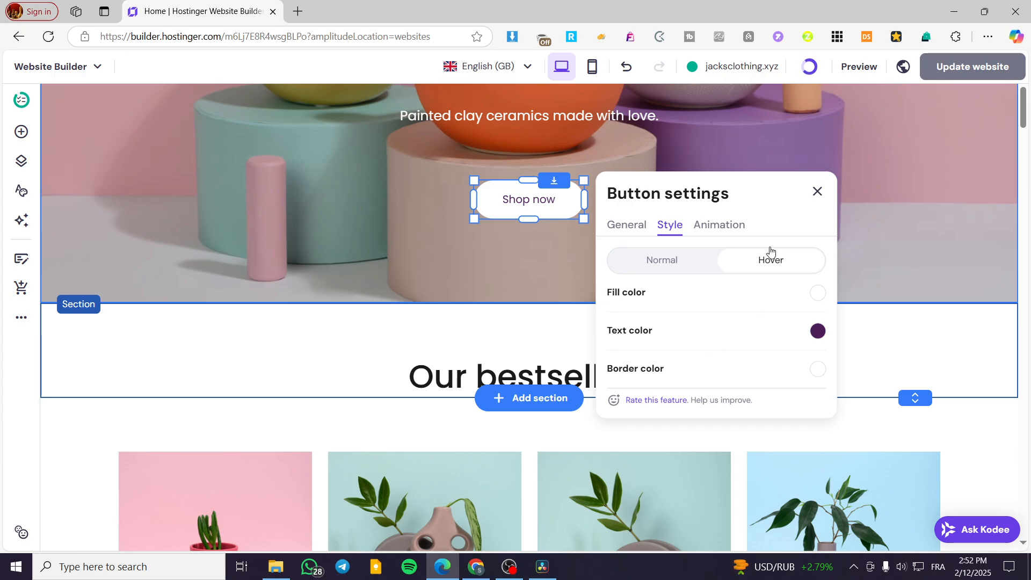
pyautogui.click(720, 227)
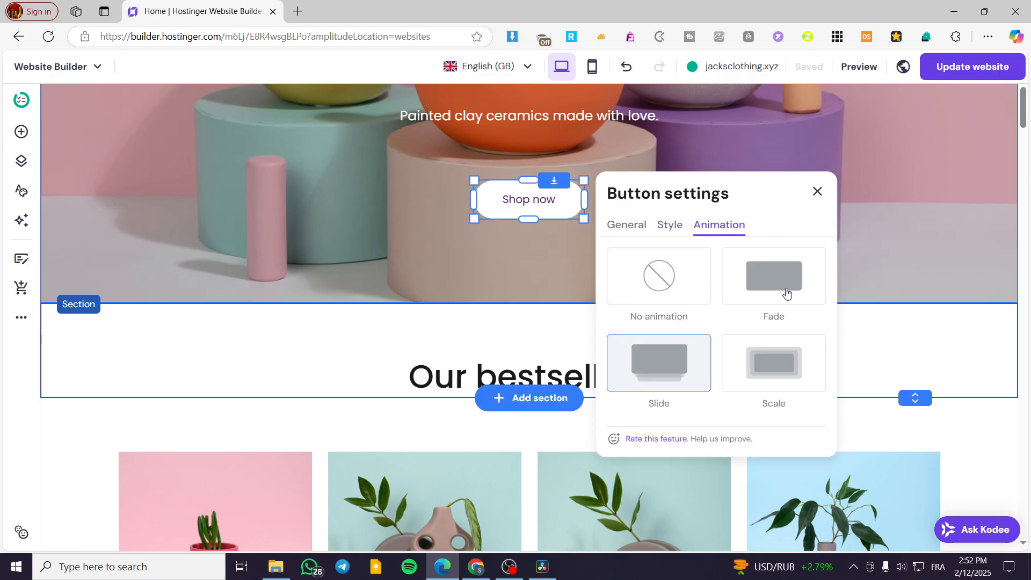
pyautogui.click(639, 278)
pyautogui.click(817, 192)
pyautogui.scroll(1, 646, 270)
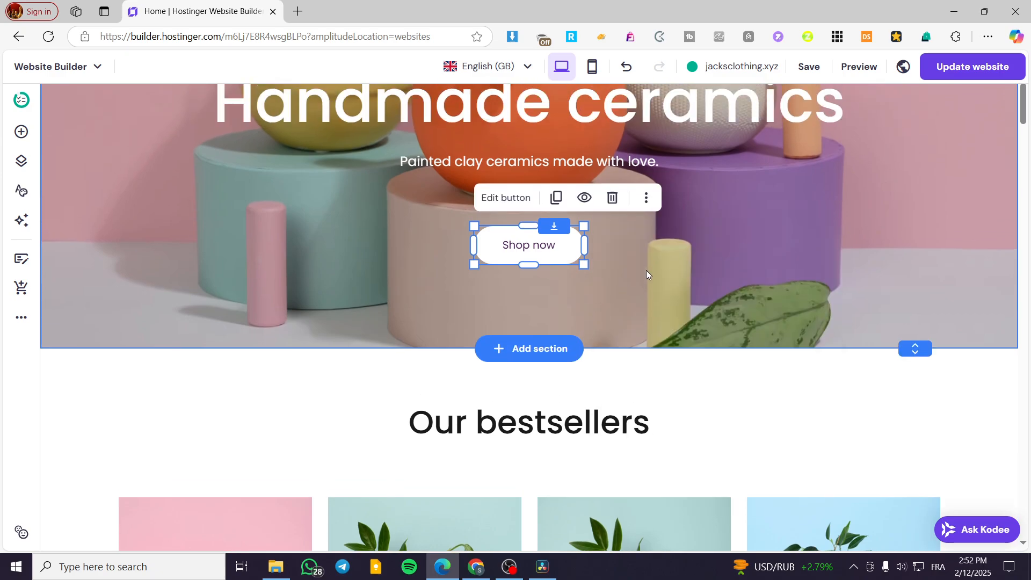
pyautogui.click(682, 340)
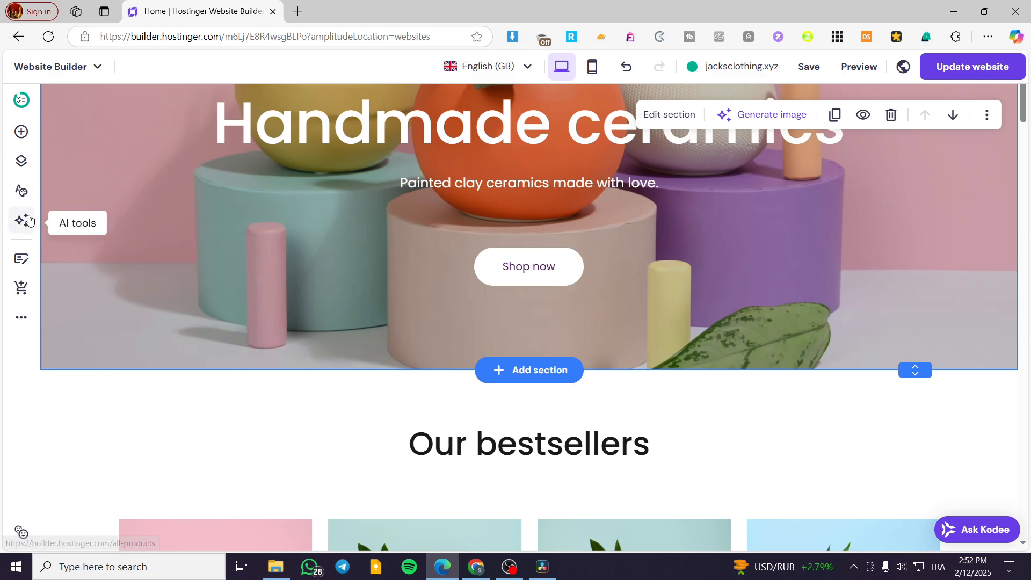
# Review the site-wide animation and button options in the website styles.
pyautogui.click(22, 191)
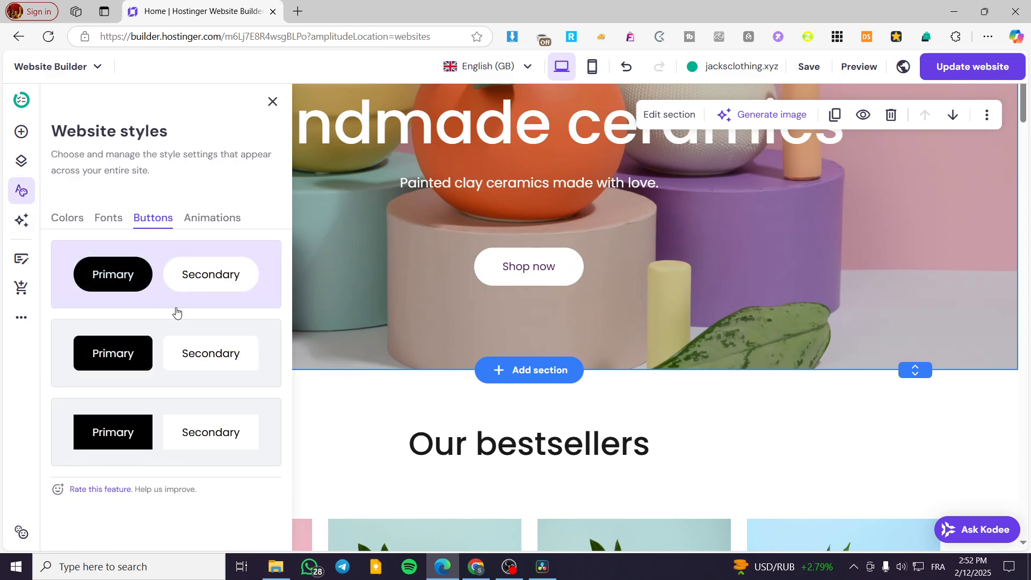
pyautogui.click(229, 219)
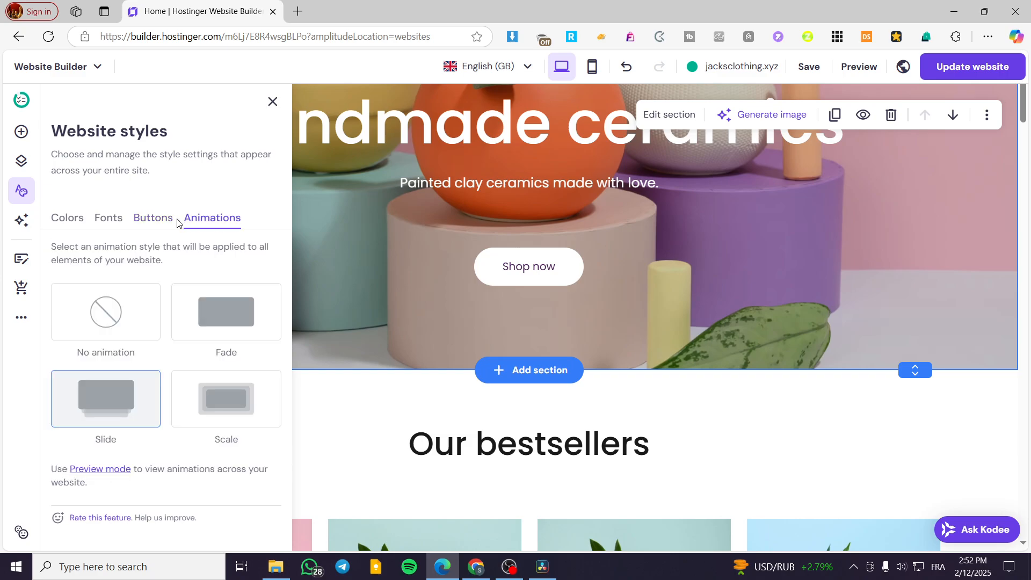
pyautogui.click(168, 222)
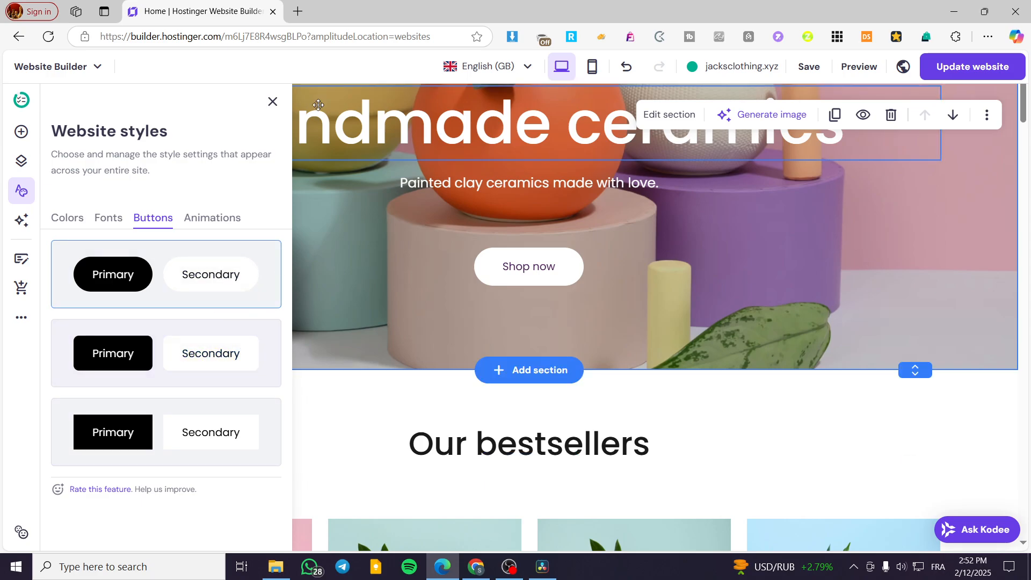
pyautogui.click(272, 101)
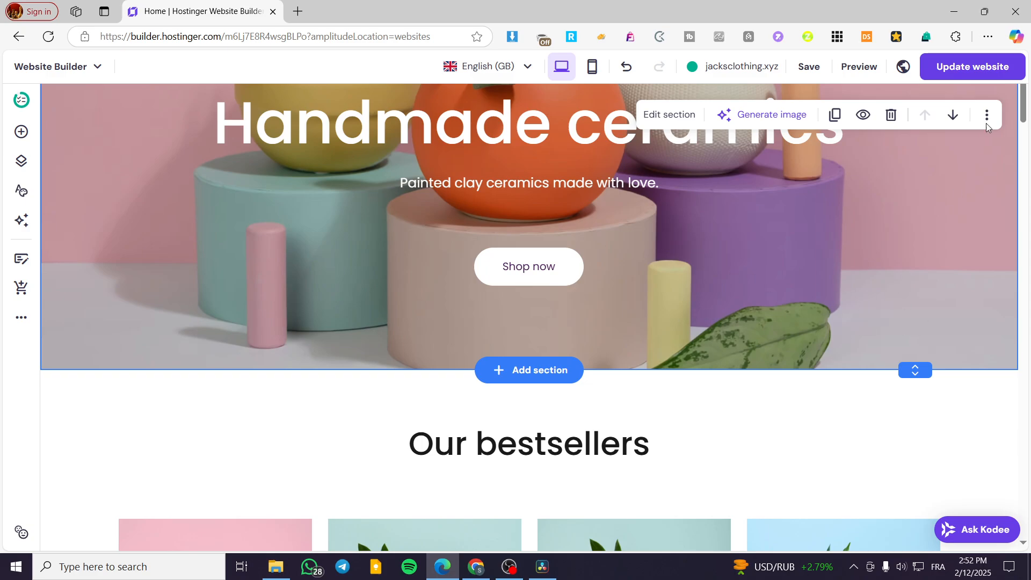
# Publish the button changes by updating the live website.
pyautogui.click(971, 68)
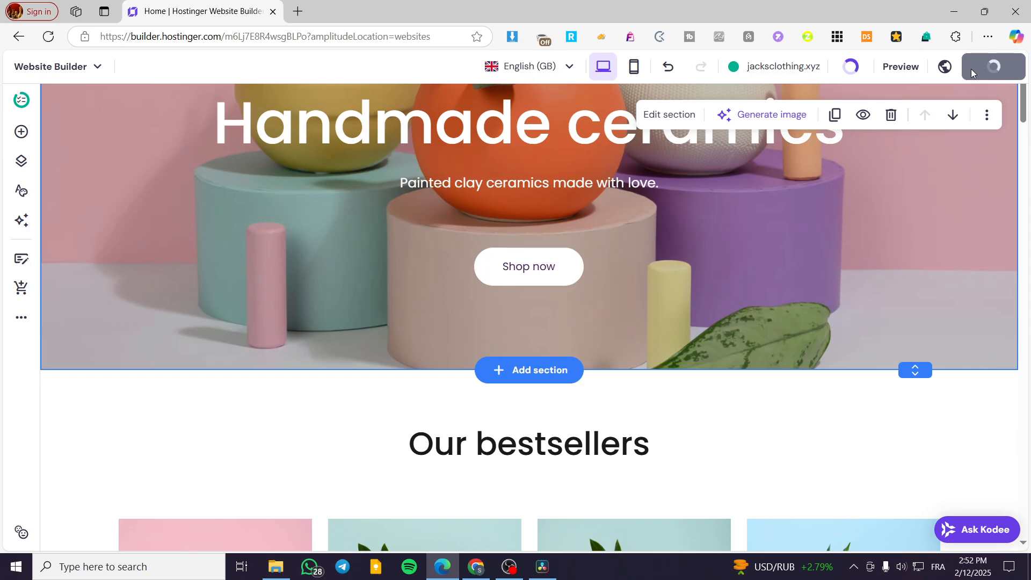
pyautogui.scroll(2, 708, 346)
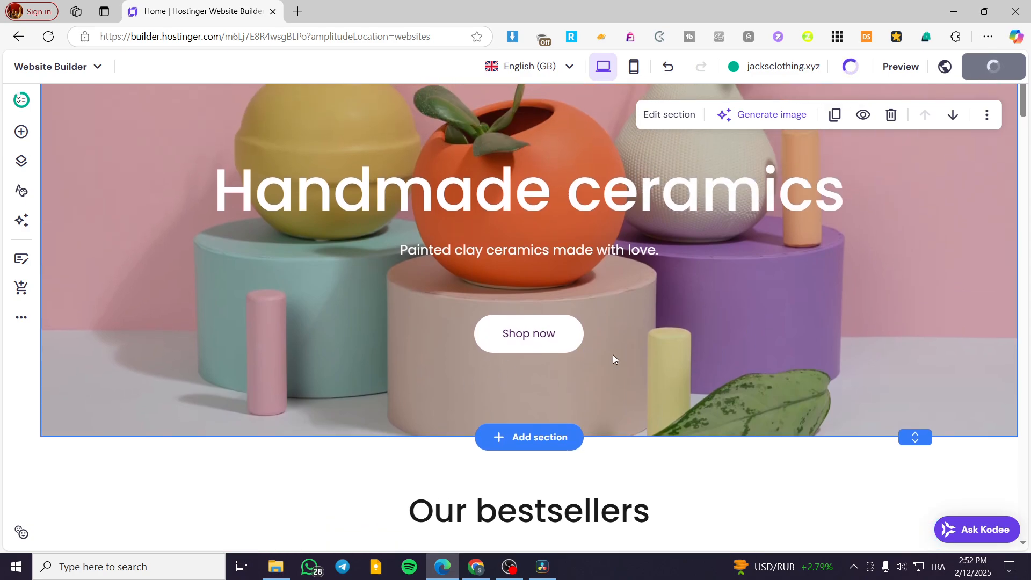